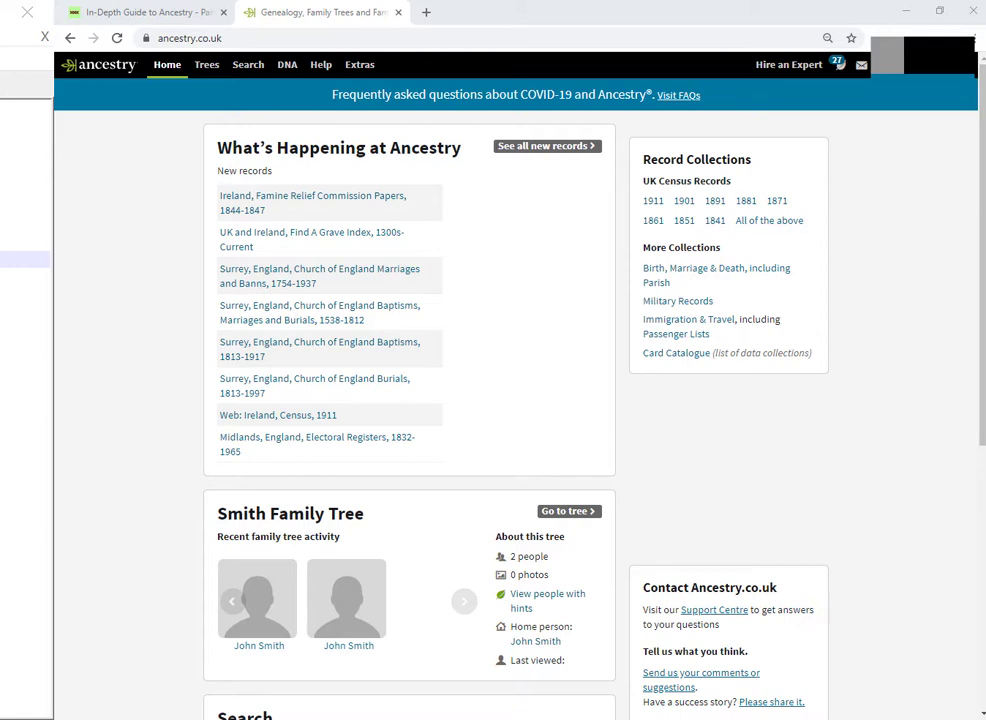
Go from the Trees menu to the Family Trees page and scroll to the bottom of My Trees.
left_click(205, 68)
middle_click(172, 390)
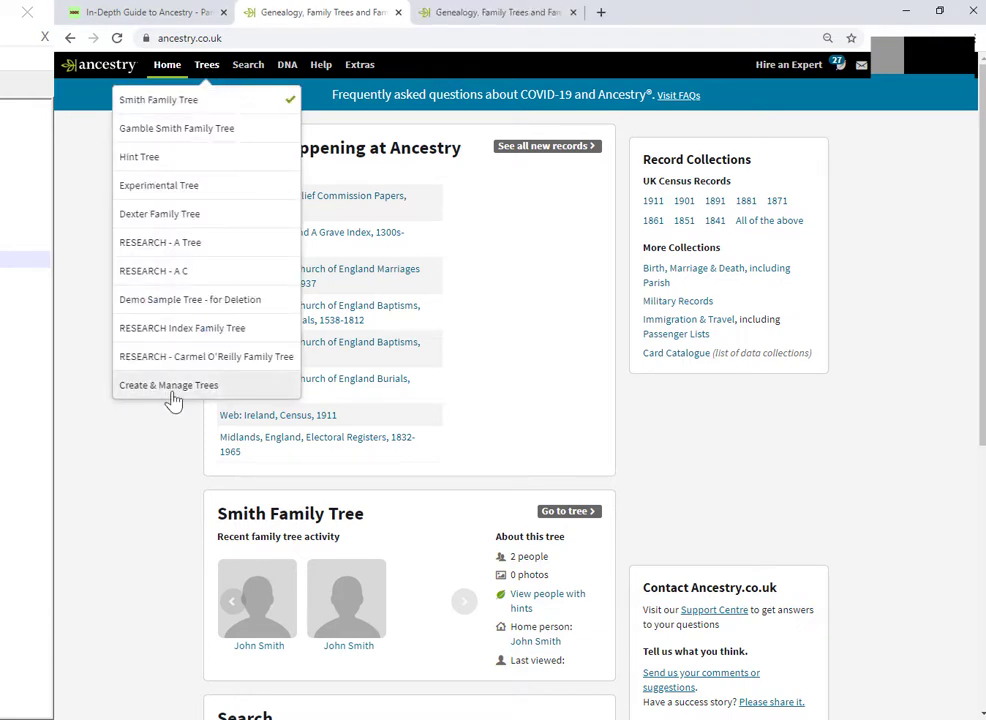
left_click(172, 390)
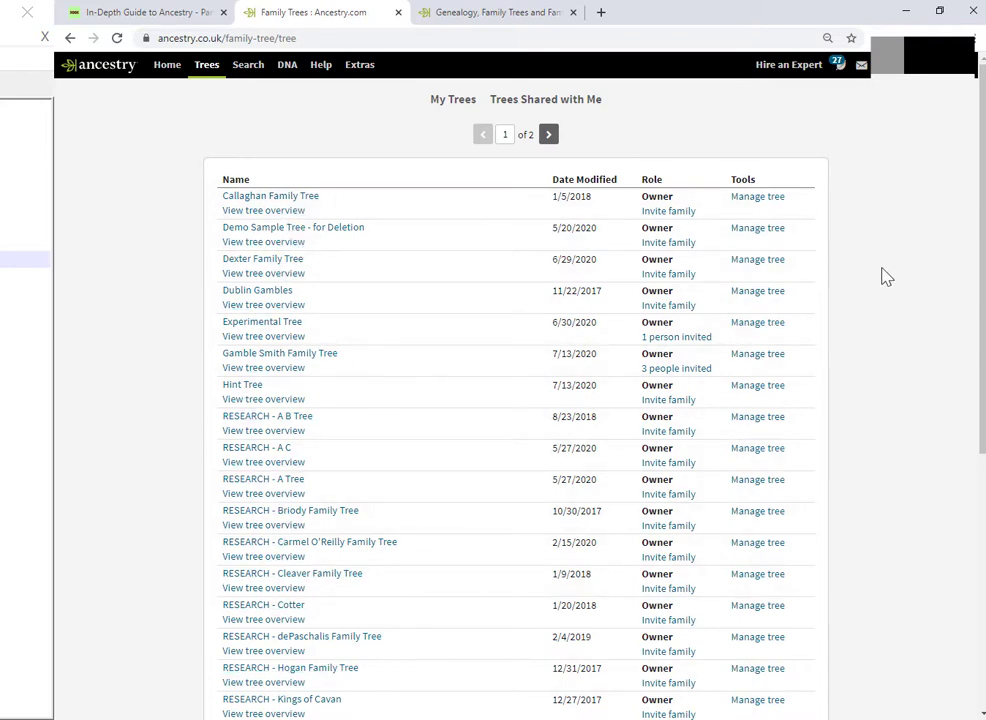
scroll(884, 276, "down", 5)
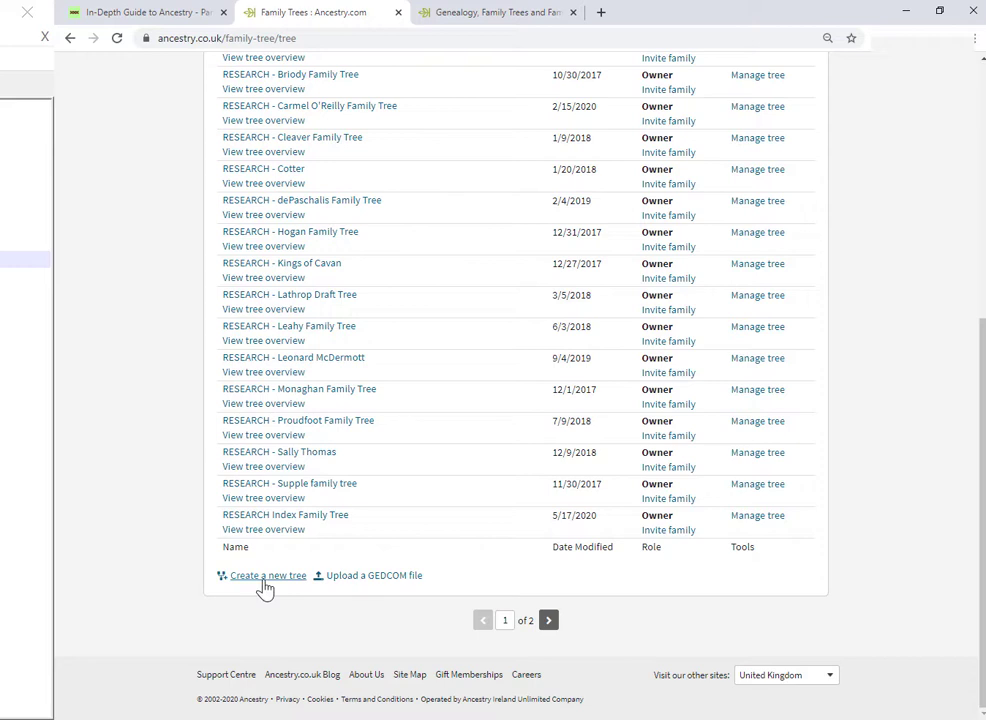
left_click(264, 585)
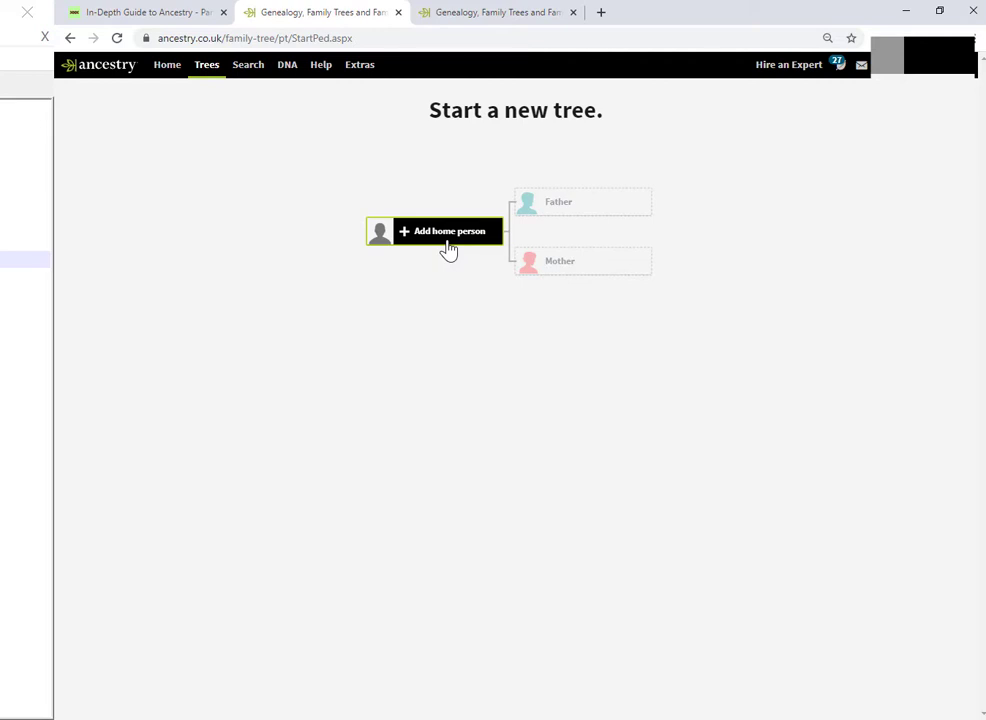
left_click(448, 250)
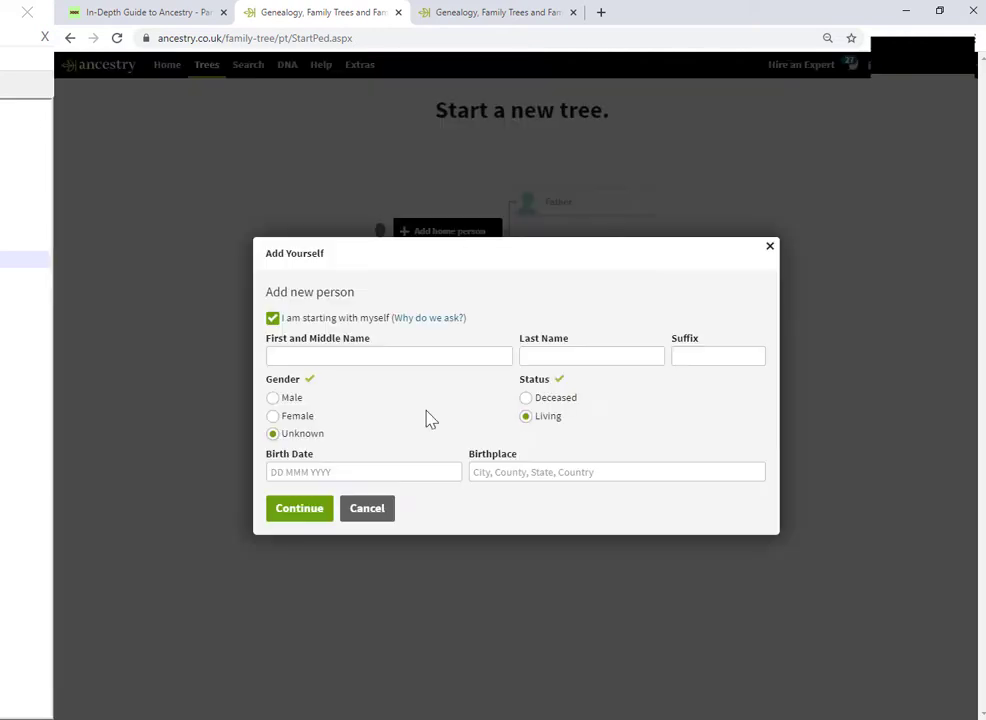
left_click(419, 352)
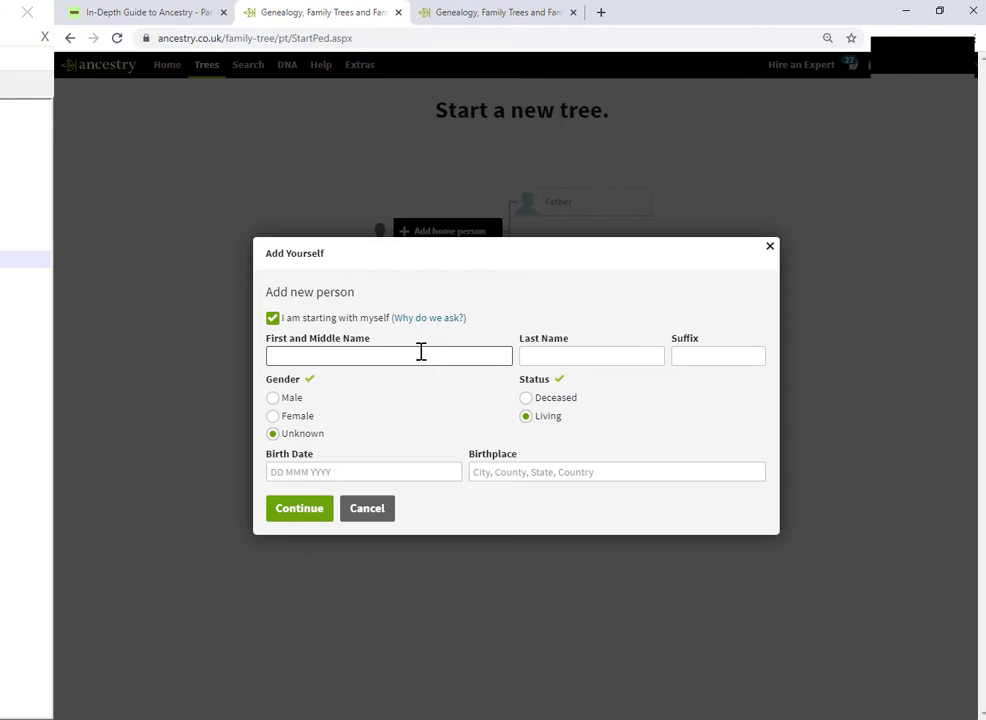
type("John")
key("Tab")
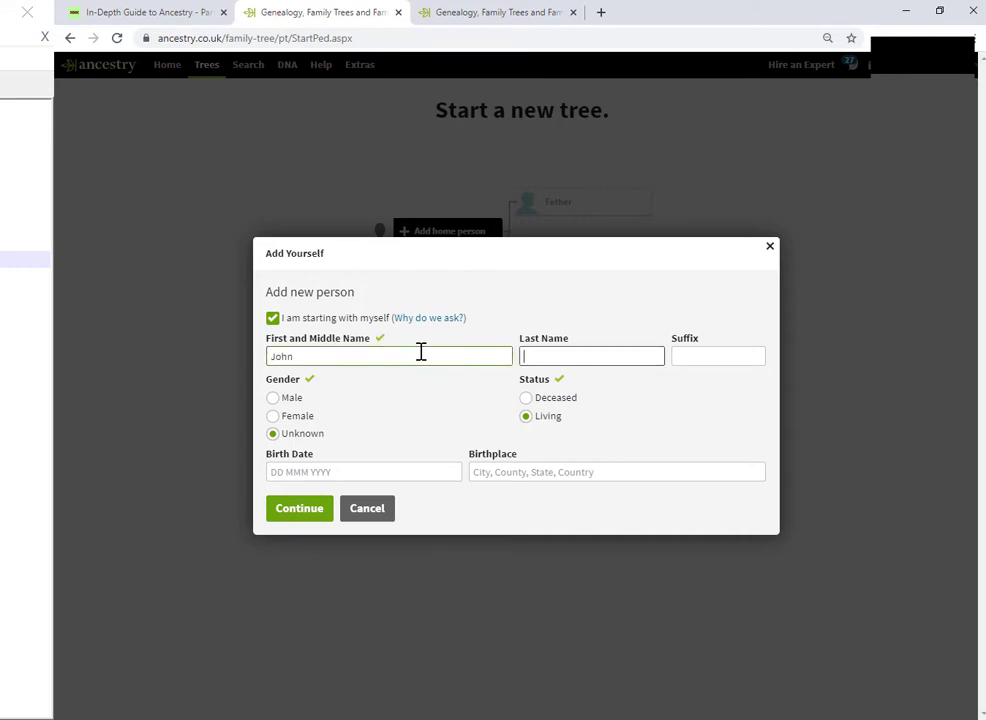
type("Ryan")
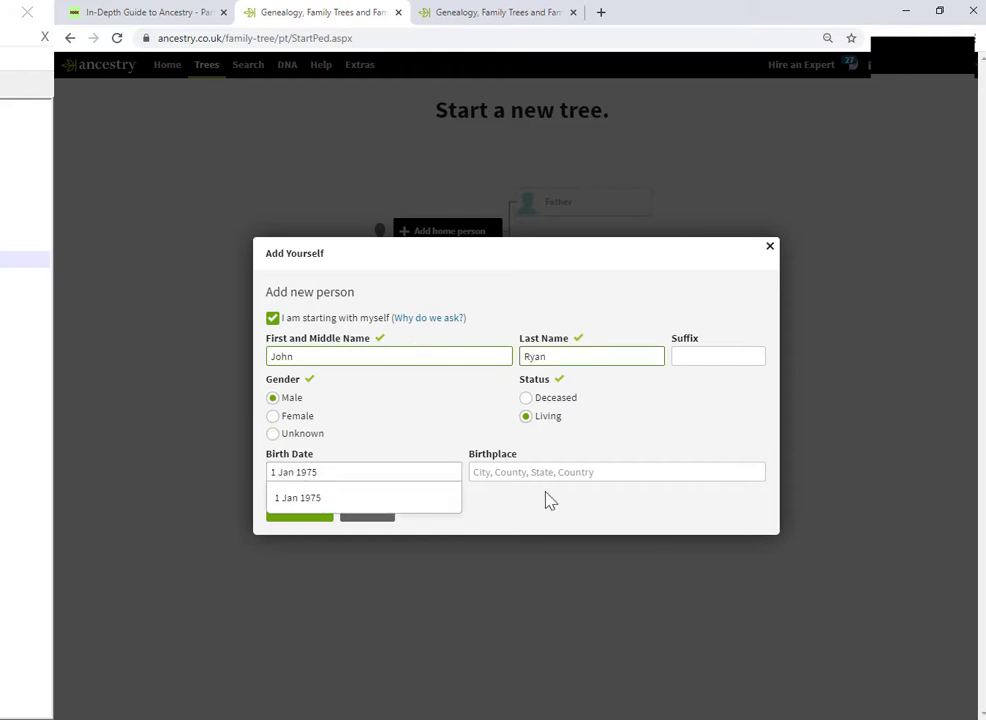
left_click(554, 473)
type("Dublin, Ireland")
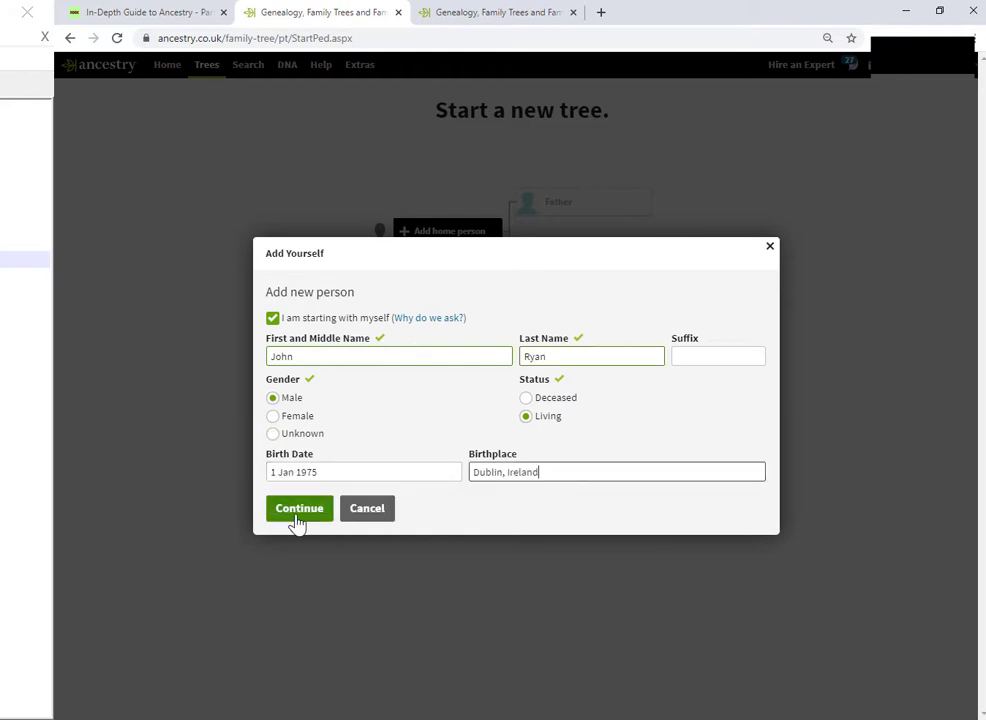
left_click(297, 512)
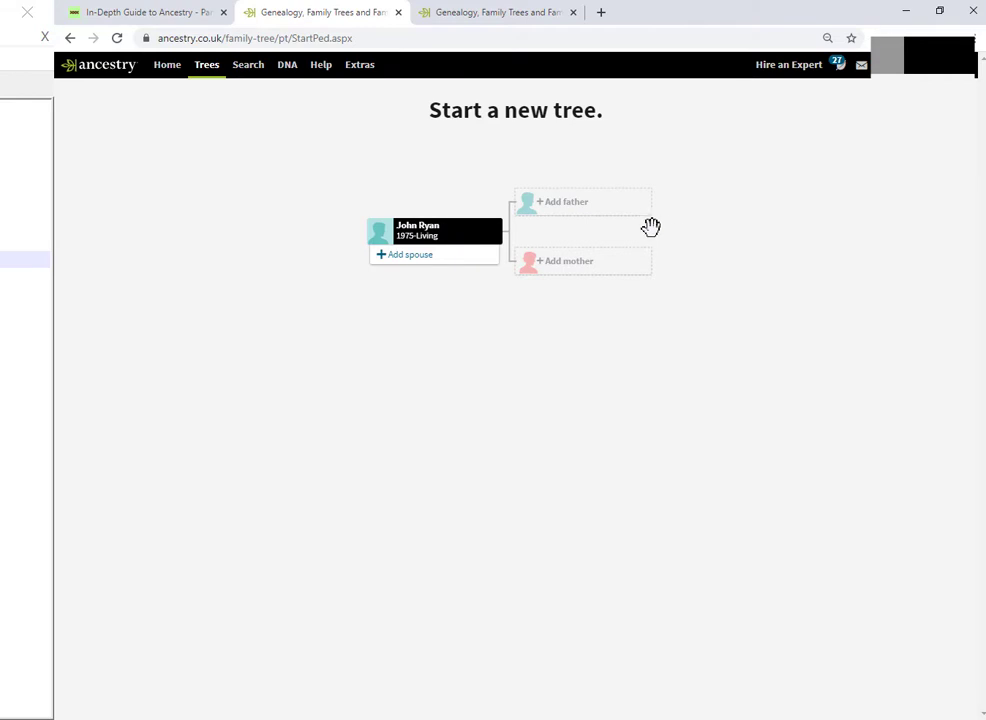
left_click(592, 222)
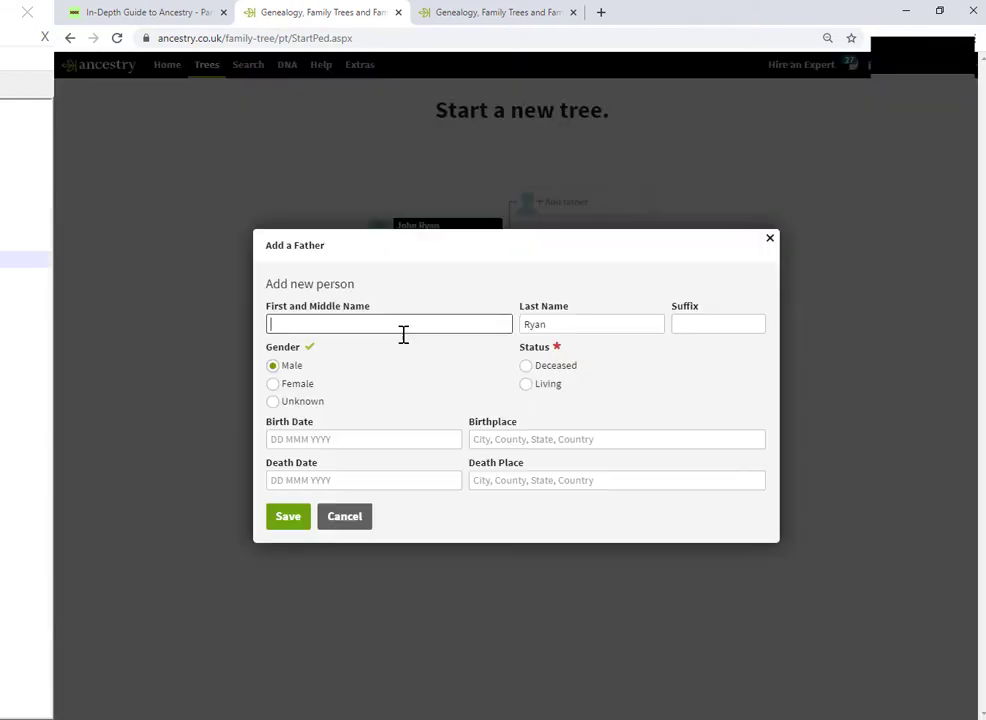
type("Tom")
left_click(527, 367)
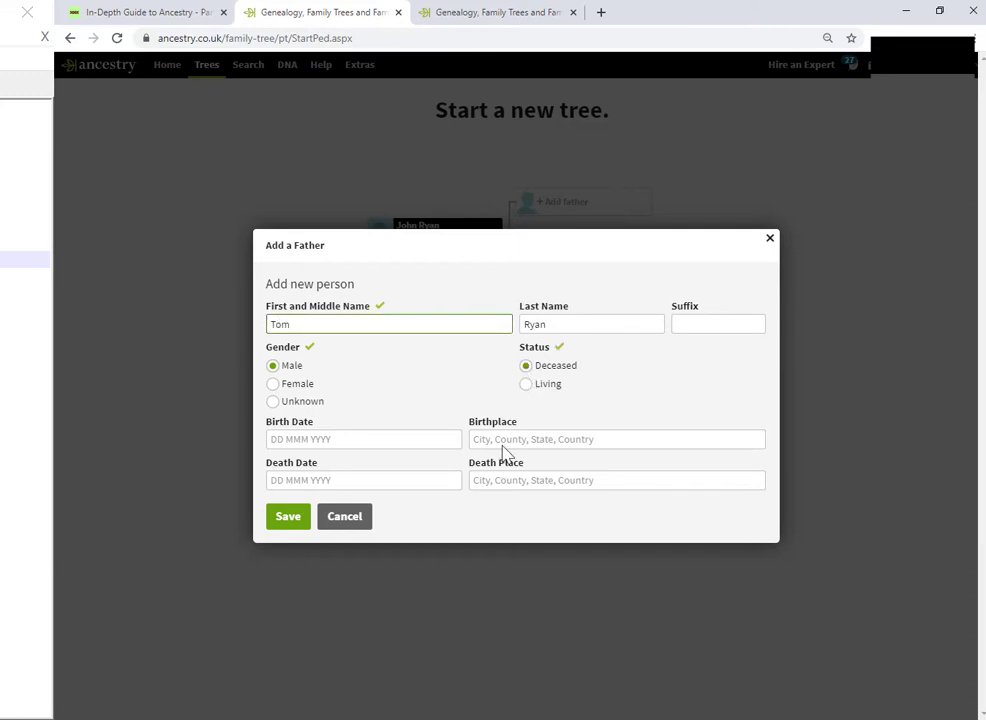
left_click(286, 518)
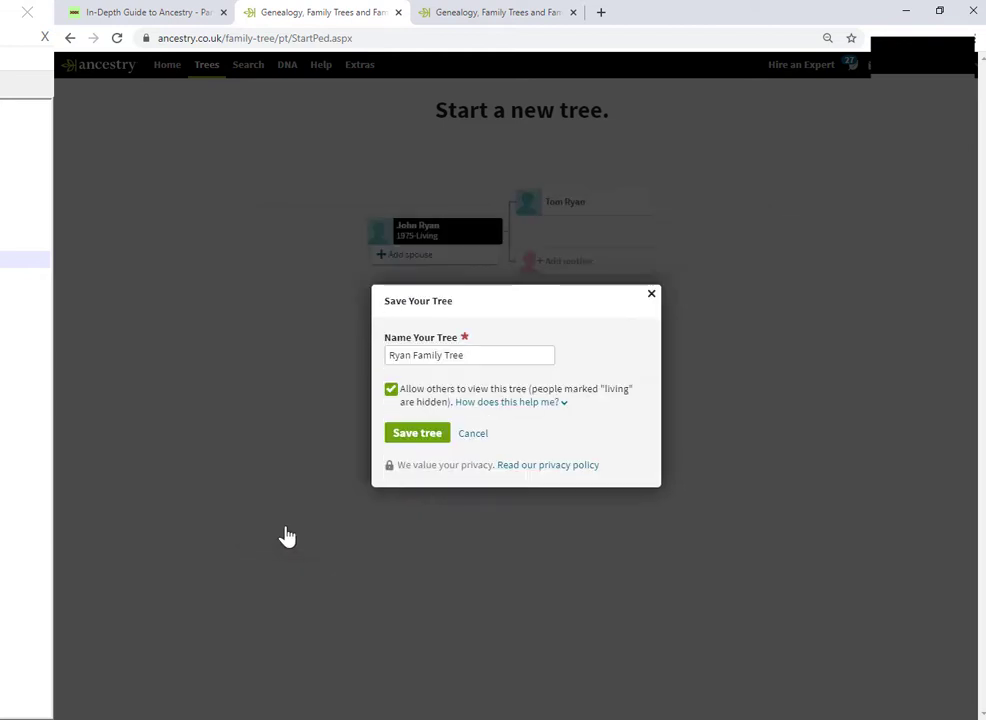
Prefix the proposed tree name with 'RESEARCH - ' so it reads 'RESEARCH - Ryan Family Tree'.
left_click(391, 356)
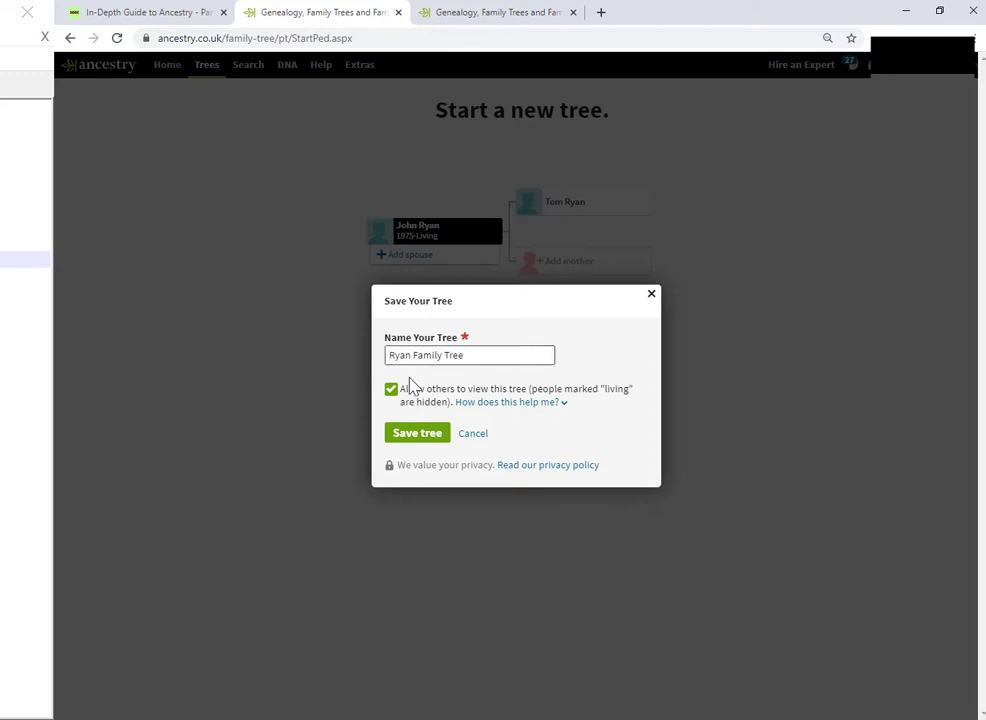
type("RESEARCH -")
Uncheck 'Allow others to view this tree' and save the tree as private.
left_click(562, 408)
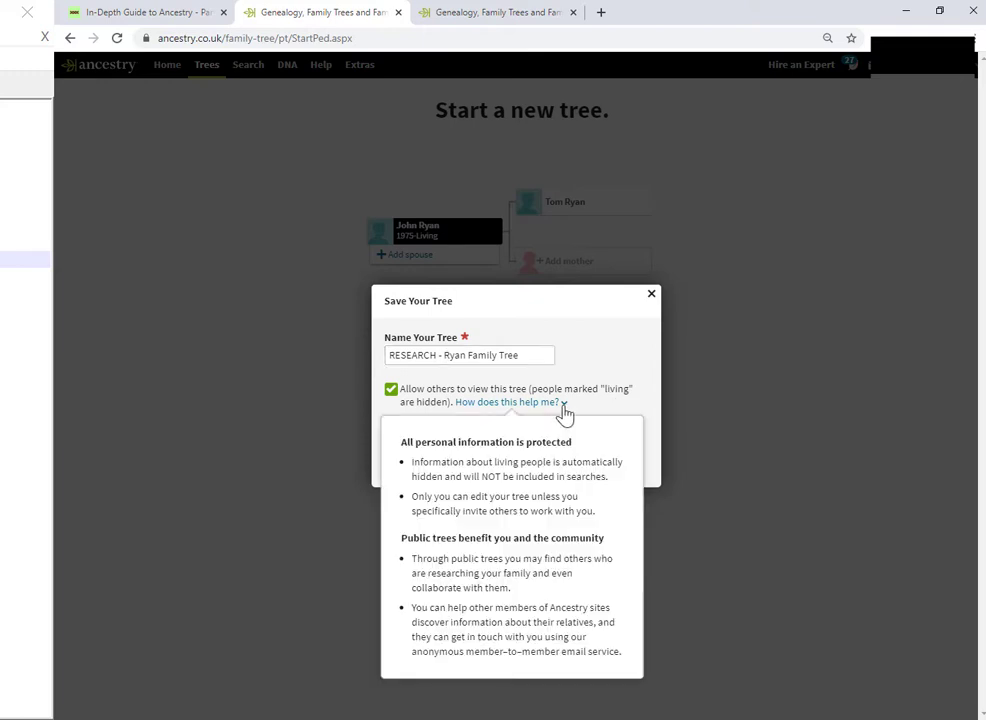
left_click(605, 365)
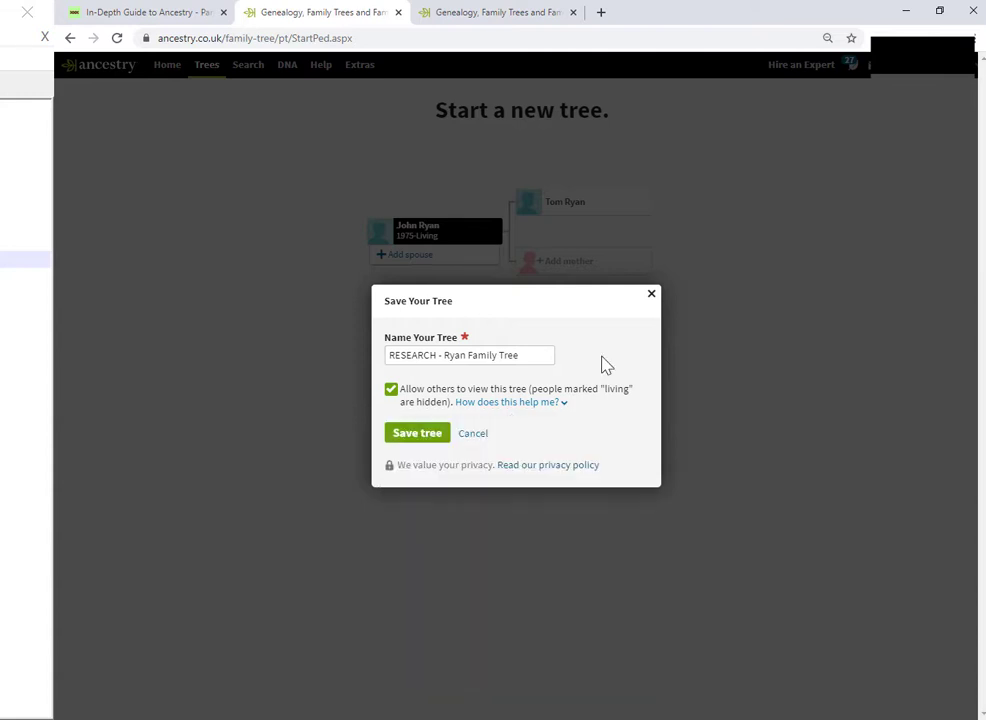
left_click(391, 392)
left_click(426, 448)
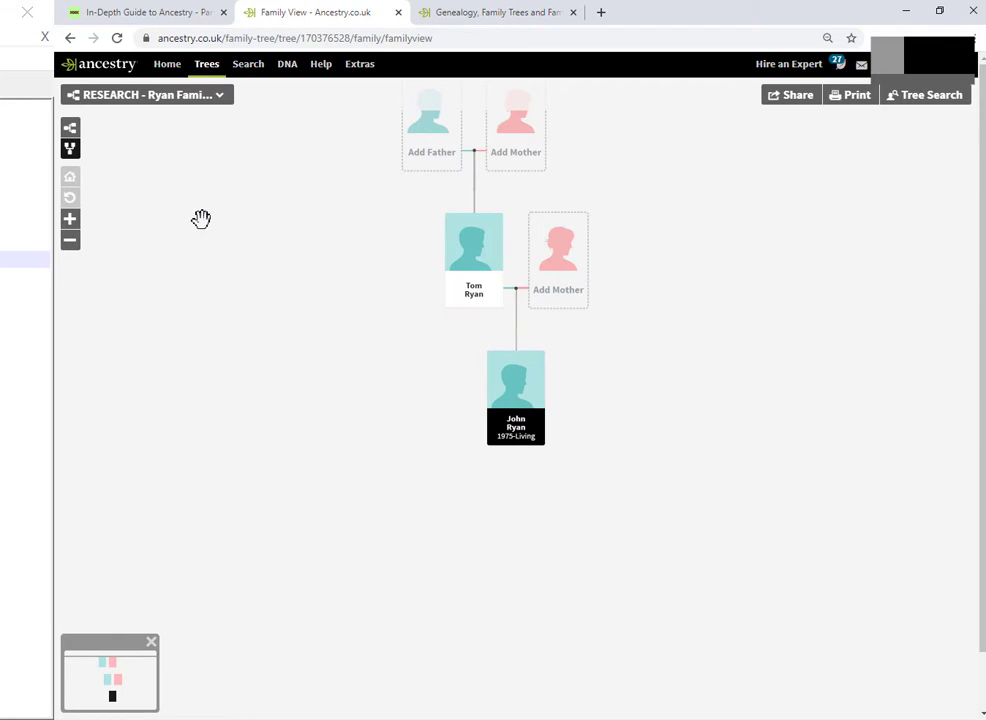
Choose Tree Settings from the tree name dropdown in the family view.
left_click(222, 102)
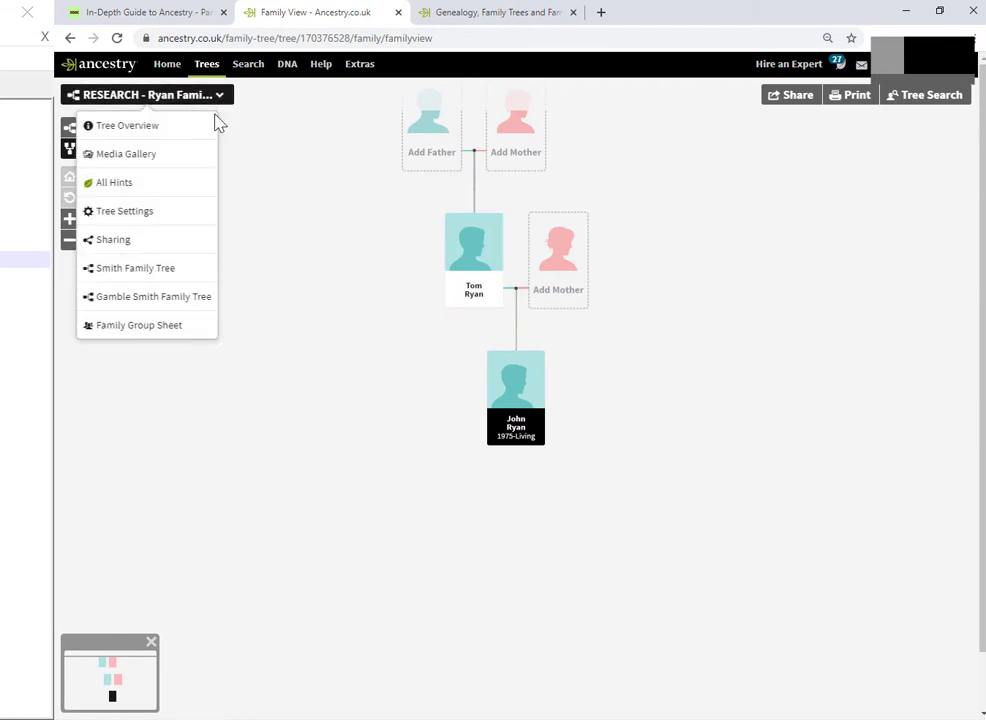
left_click(159, 219)
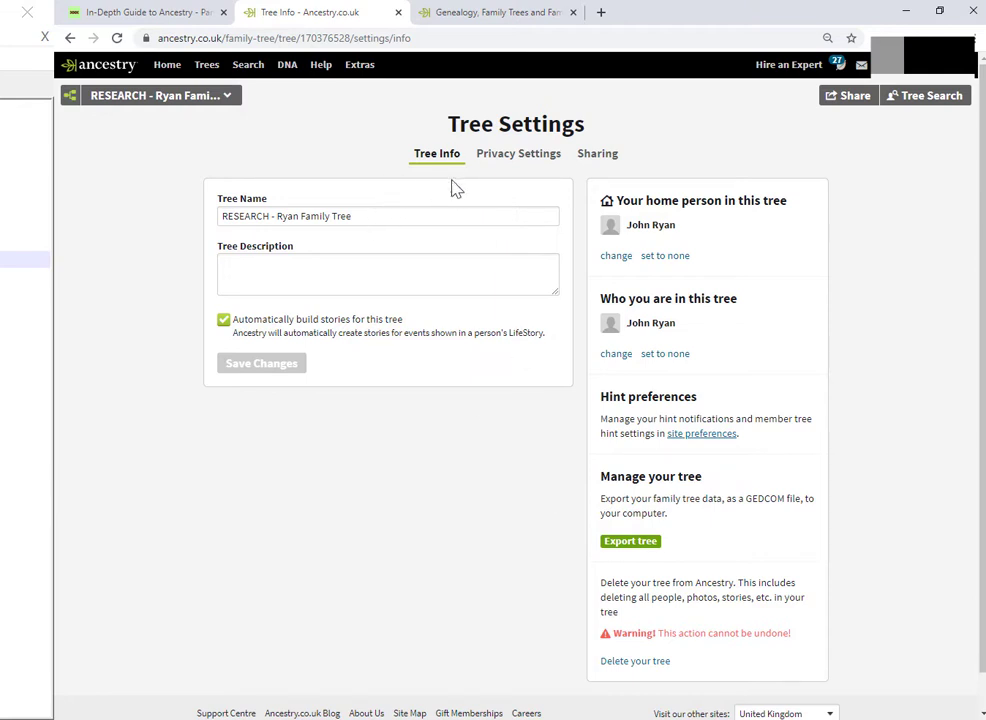
On the Privacy Settings tab, select Private Tree instead of Public Tree.
left_click(521, 167)
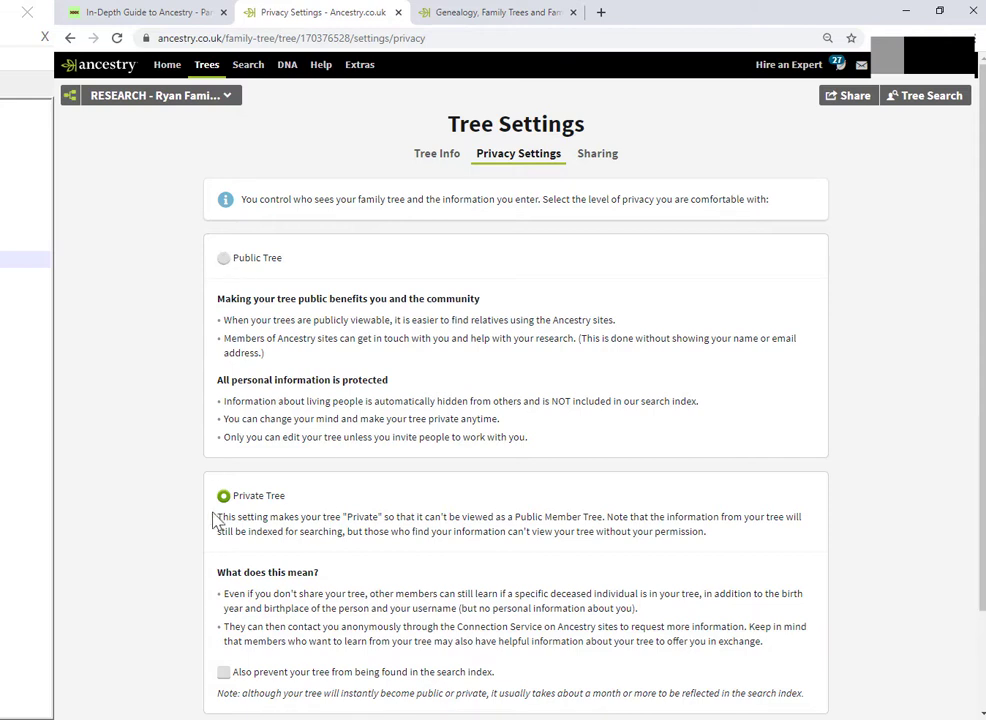
left_click(225, 261)
left_click(223, 498)
scroll(882, 453, "down", 1)
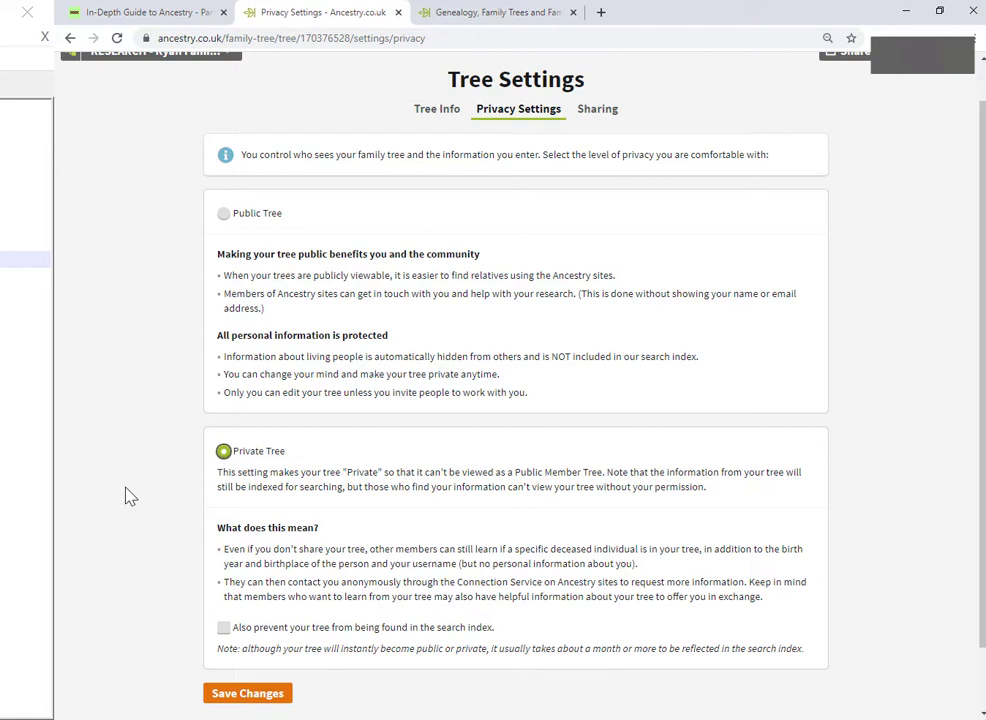
scroll(465, 533, "down", 2)
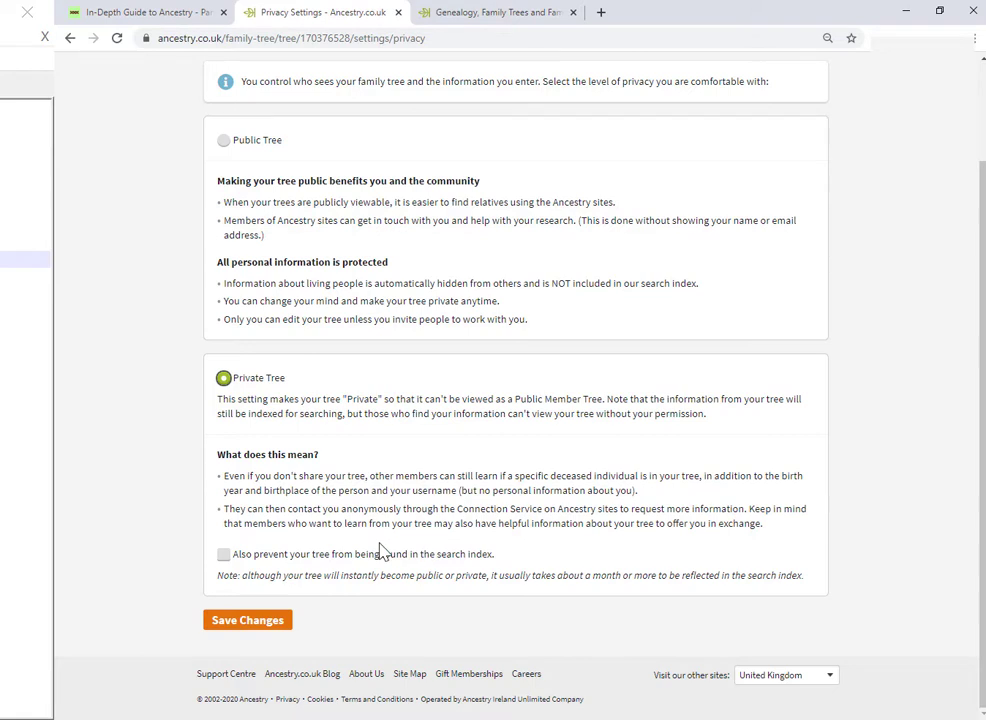
Check 'Also prevent your tree from being found in the search index' and save the changes.
left_click(223, 557)
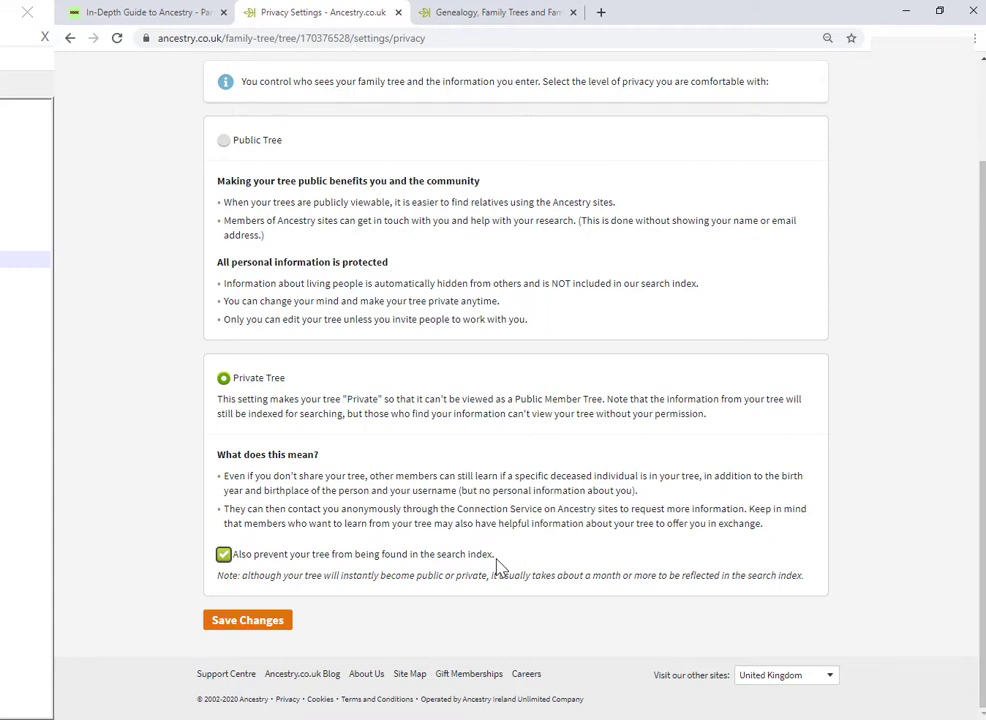
left_click(255, 621)
left_click(258, 628)
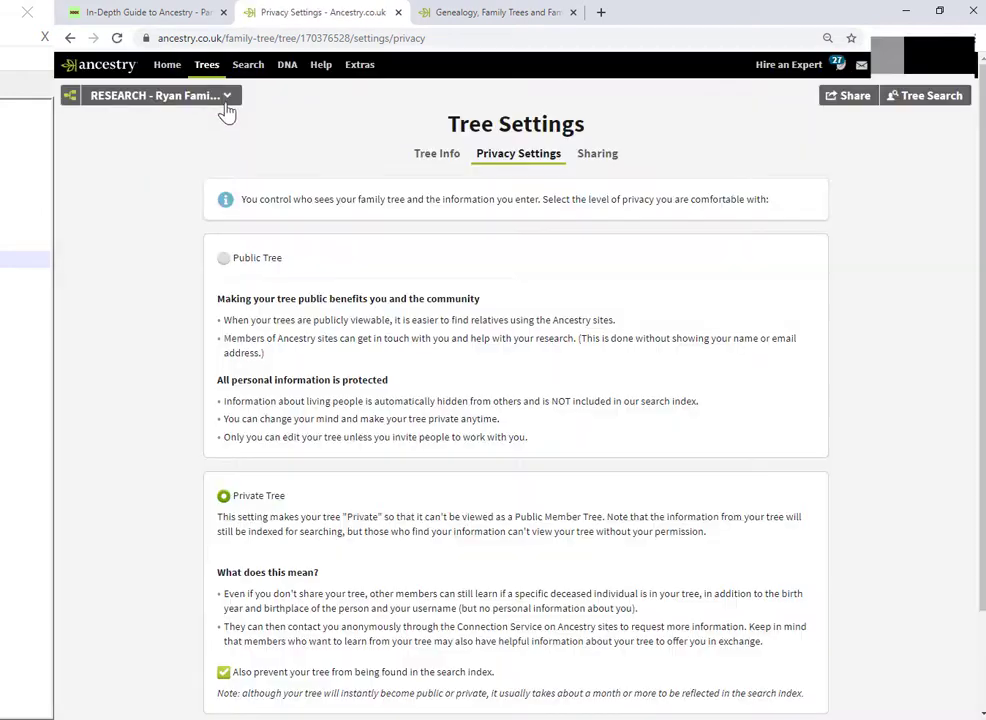
Open the Create & Manage Trees page from the Trees menu and scroll down it.
mouse_move(203, 78)
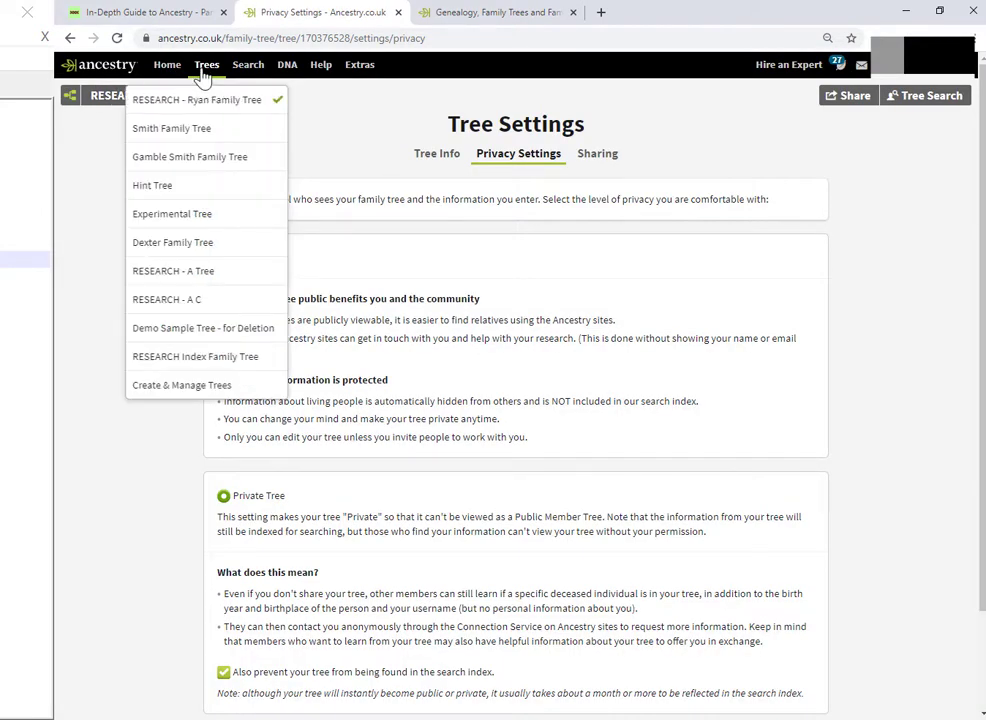
left_click(200, 390)
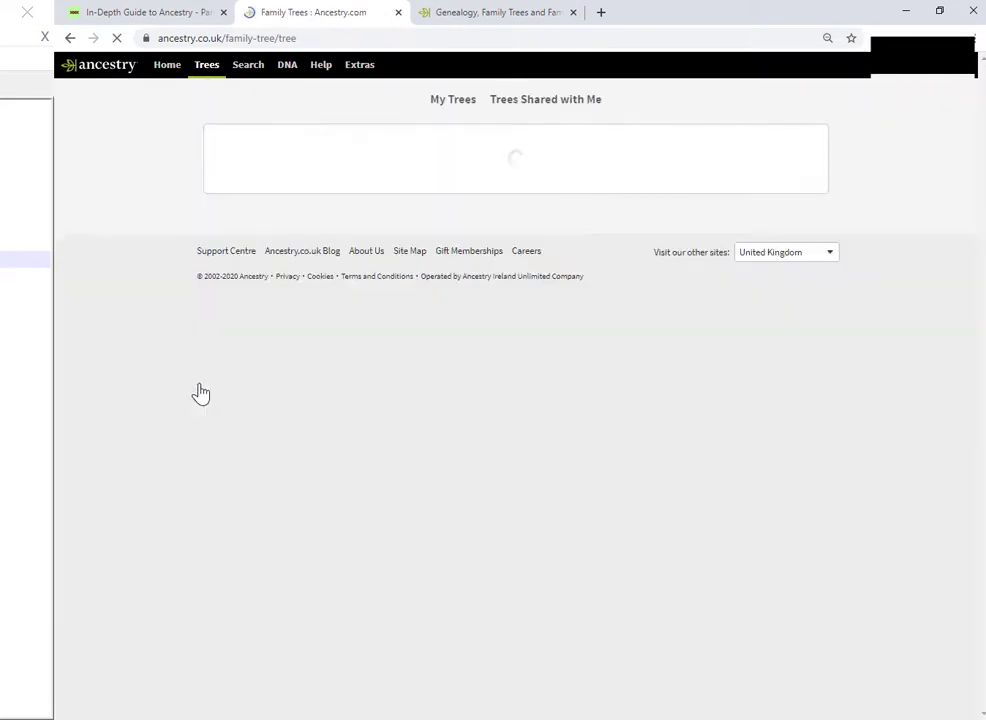
scroll(455, 393, "down", 4)
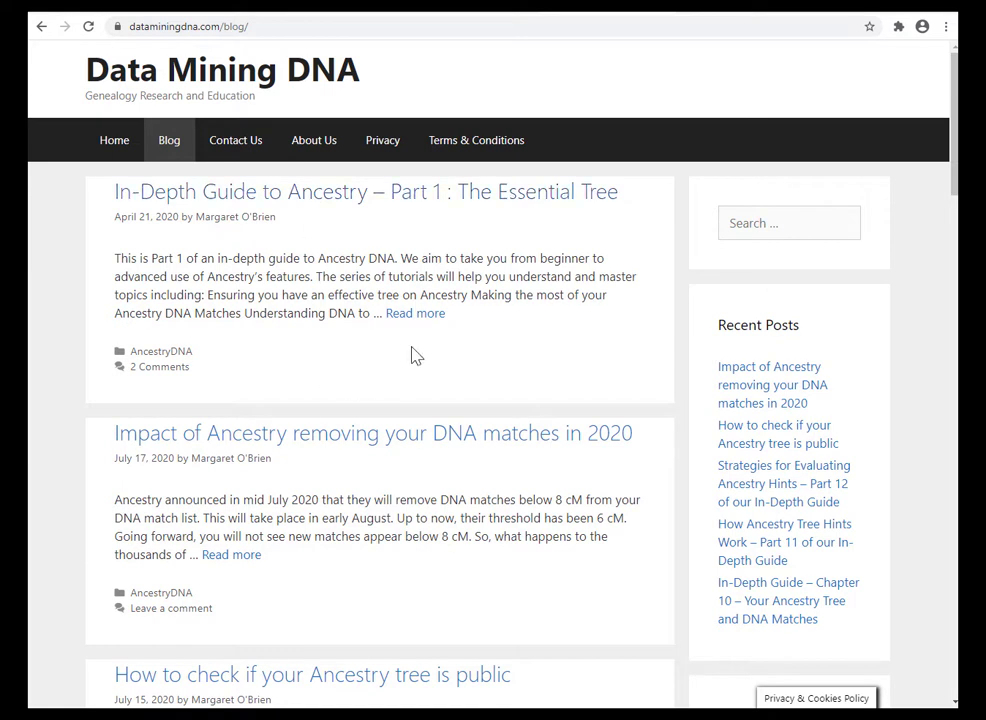
Open the first blog post, 'In-Depth Guide to Ancestry – Part 1', and scroll to its Chapters 1–12.
left_click(339, 208)
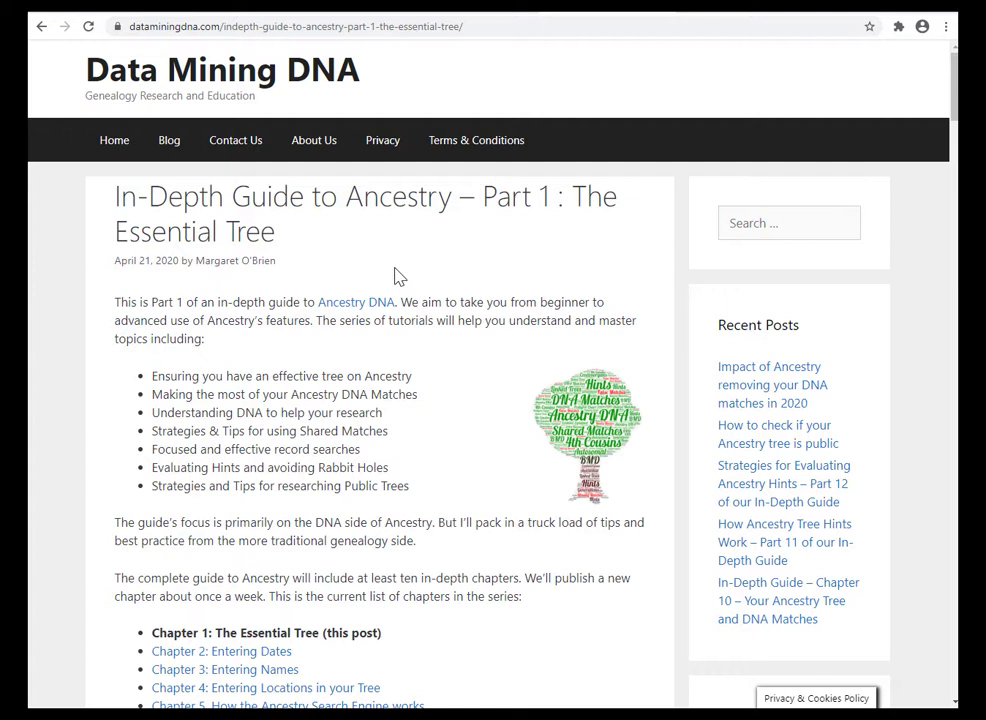
scroll(370, 430, "down", 1)
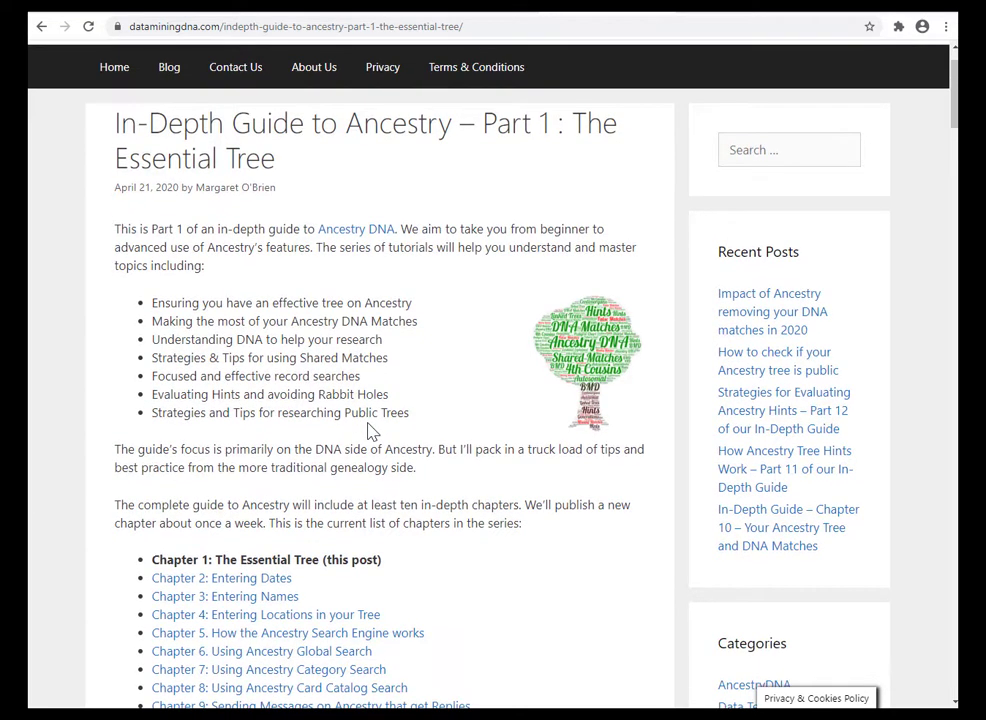
scroll(370, 430, "down", 3)
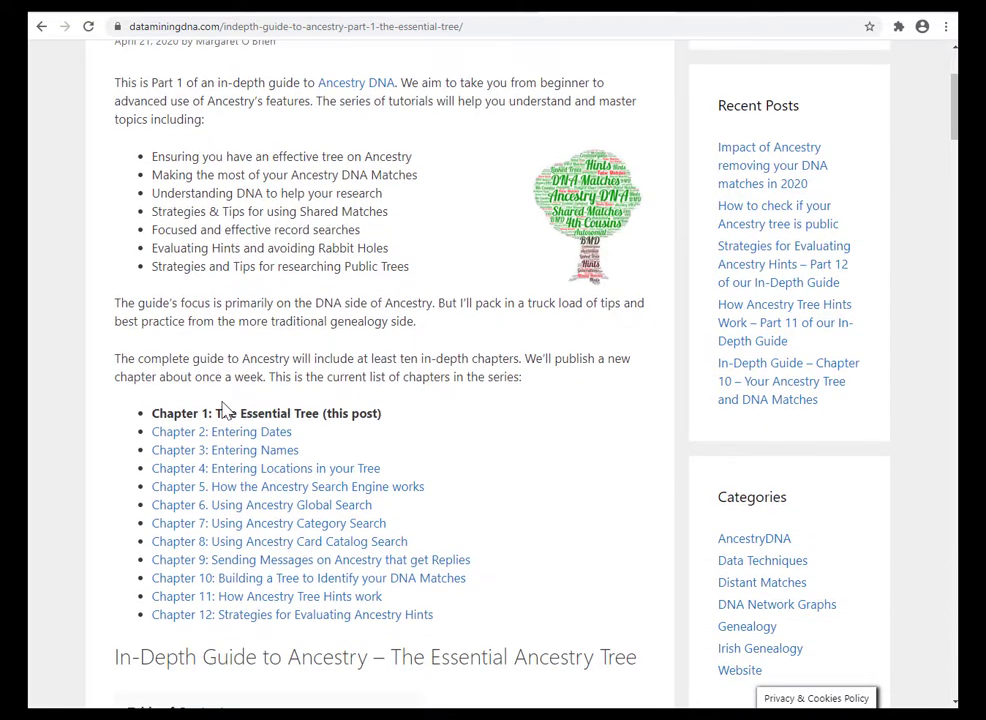